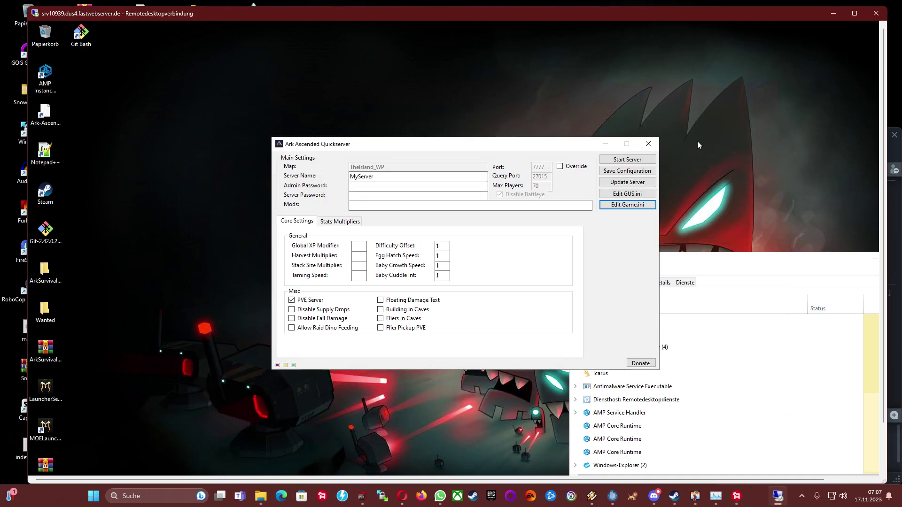
- Move the newly launched Ark Ascended Quickserver window to a clearer spot on screen
{"action": "left_click_drag", "start_coordinate": [538, 143], "coordinate": [466, 101]}
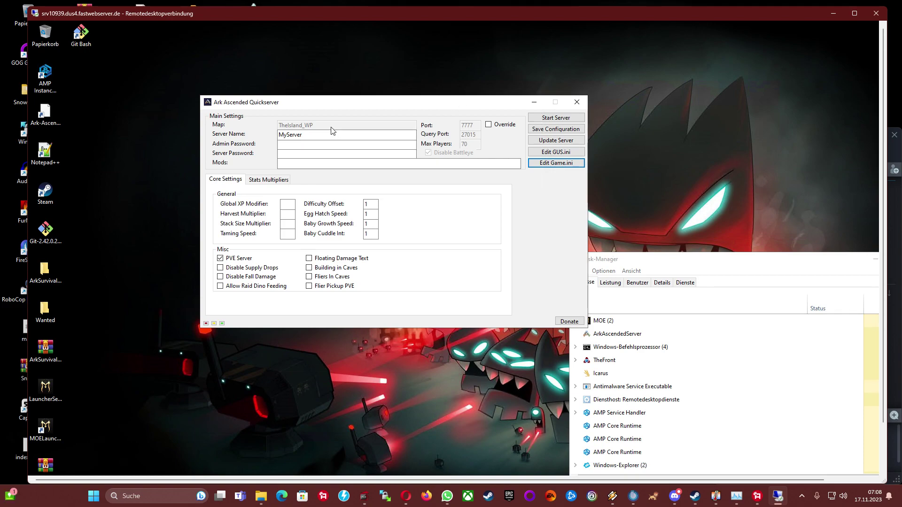
- Rename the server to 'rumpel 12' and enter an admin password
{"action": "double_click", "coordinate": [291, 134]}
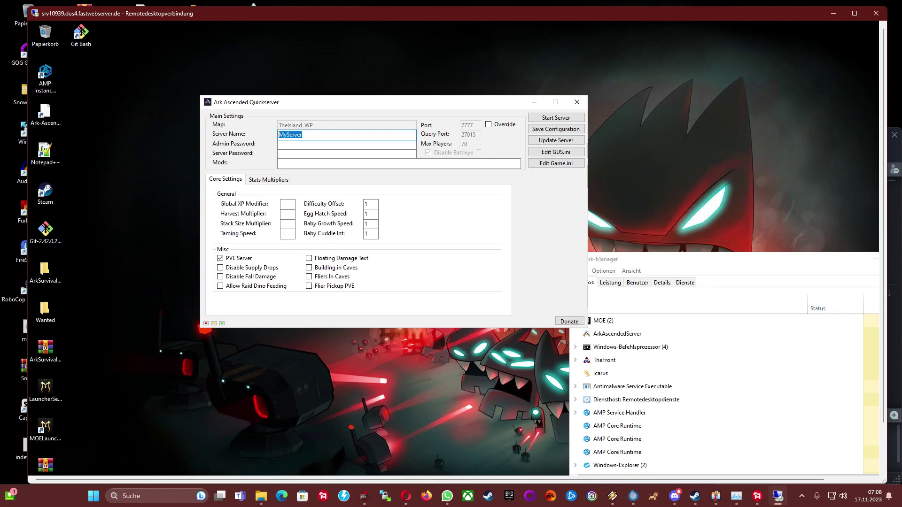
{"action": "type", "text": "Rumpe"}
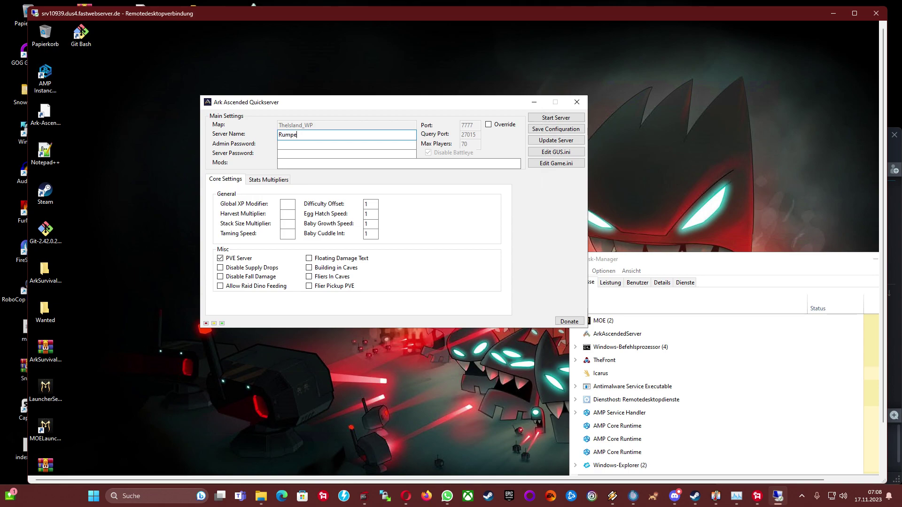
{"action": "type", "text": "l"}
{"action": "key", "text": "BackSpace"}
{"action": "key", "text": "BackSpace"}
{"action": "key", "text": "BackSpace"}
{"action": "key", "text": "BackSpace"}
{"action": "key", "text": "BackSpace"}
{"action": "key", "text": "BackSpace"}
{"action": "type", "text": "rumpel 12"}
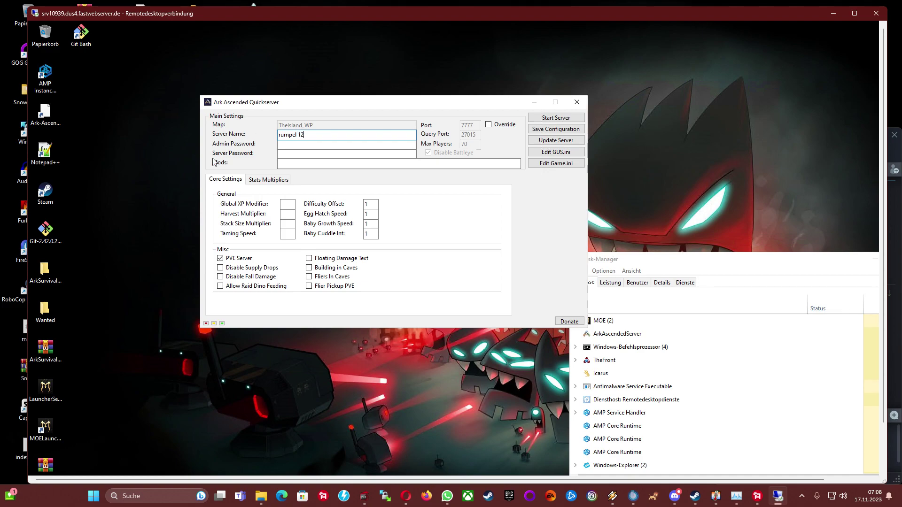
{"action": "left_click", "coordinate": [346, 144]}
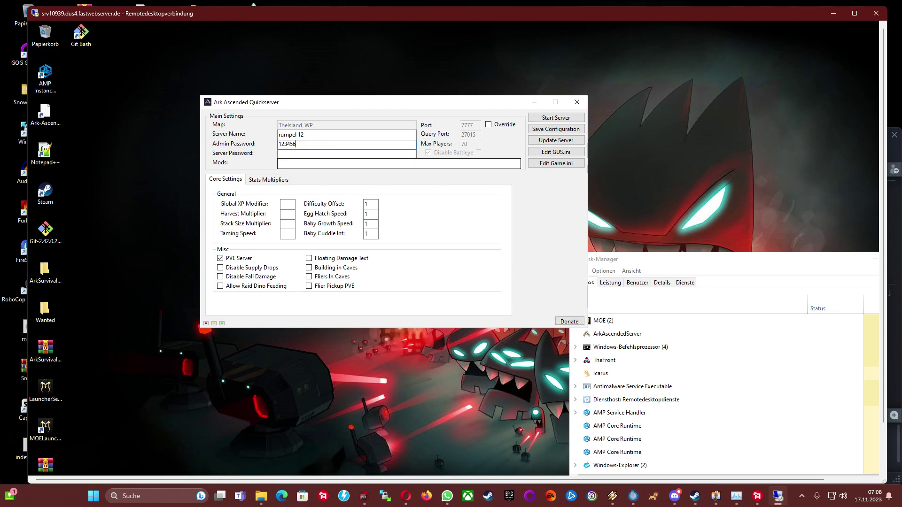
- Enable Override and set the port to 7790 and the query port to 27017
{"action": "left_click", "coordinate": [489, 124]}
{"action": "left_click", "coordinate": [472, 126]}
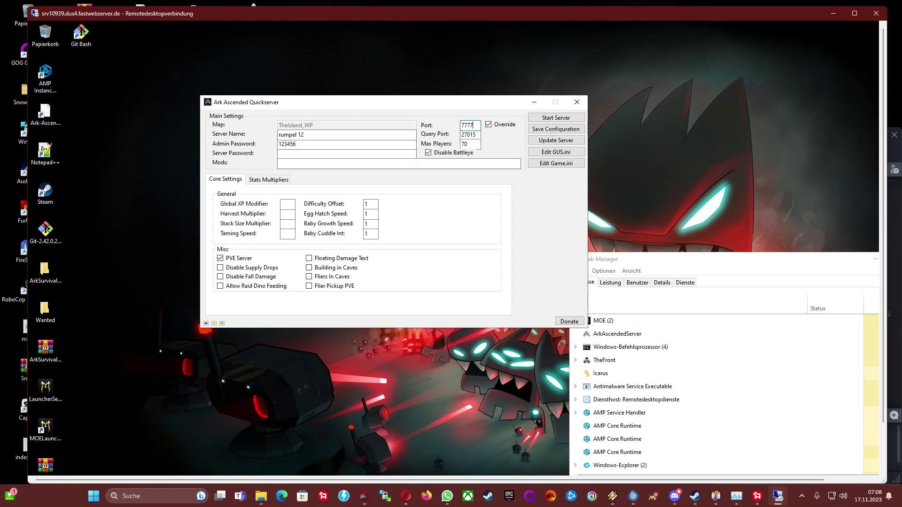
{"action": "key", "text": "BackSpace"}
{"action": "key", "text": "BackSpace"}
{"action": "type", "text": "90"}
{"action": "left_click", "coordinate": [477, 135]}
{"action": "key", "text": "BackSpace"}
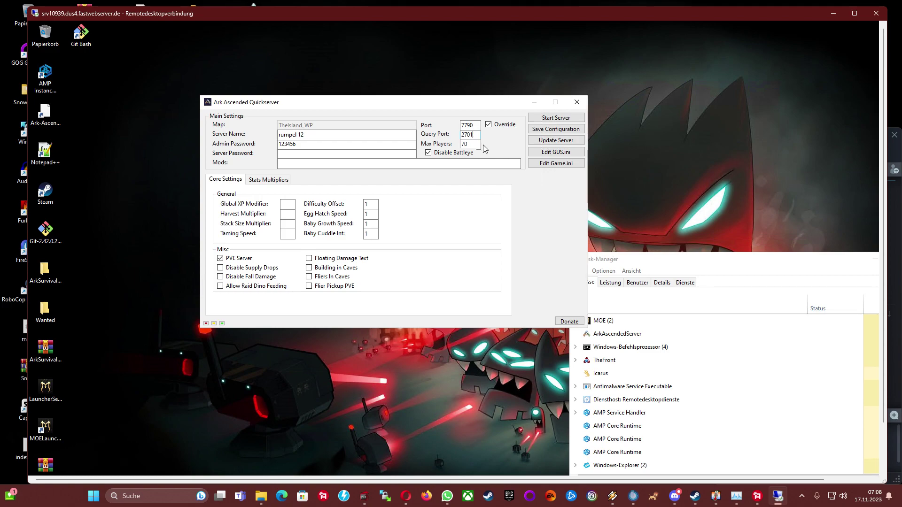
{"action": "type", "text": "7"}
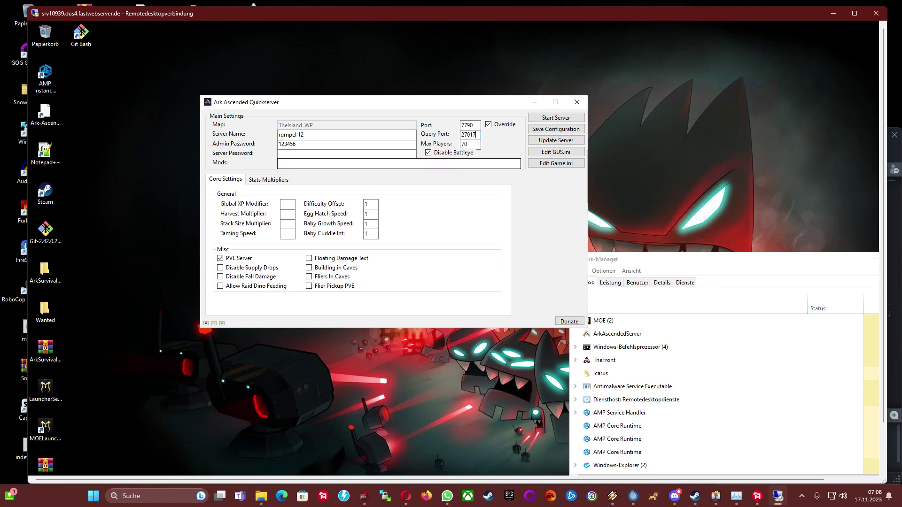
- Re-enable BattlEye and set Global XP, Harvest, Stack Size and Taming Speed multipliers to 1
{"action": "left_click", "coordinate": [428, 152]}
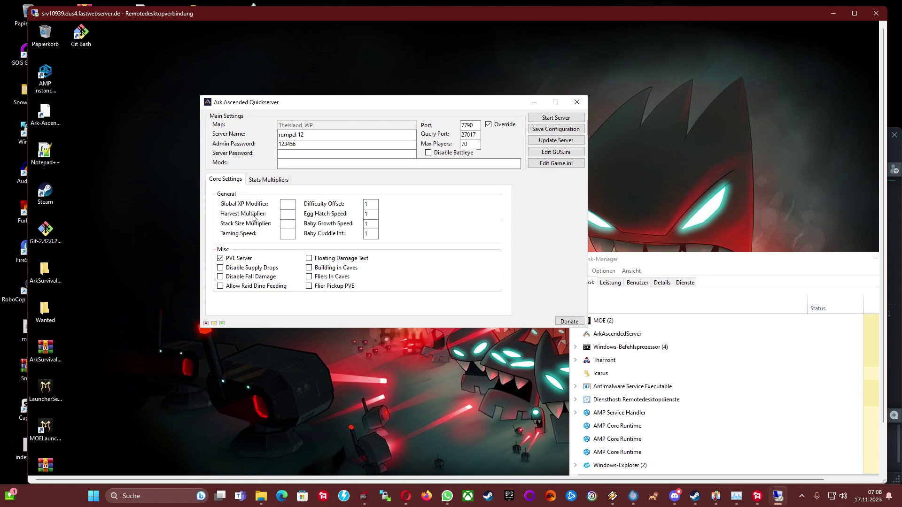
{"action": "left_click", "coordinate": [288, 204]}
{"action": "type", "text": "1"}
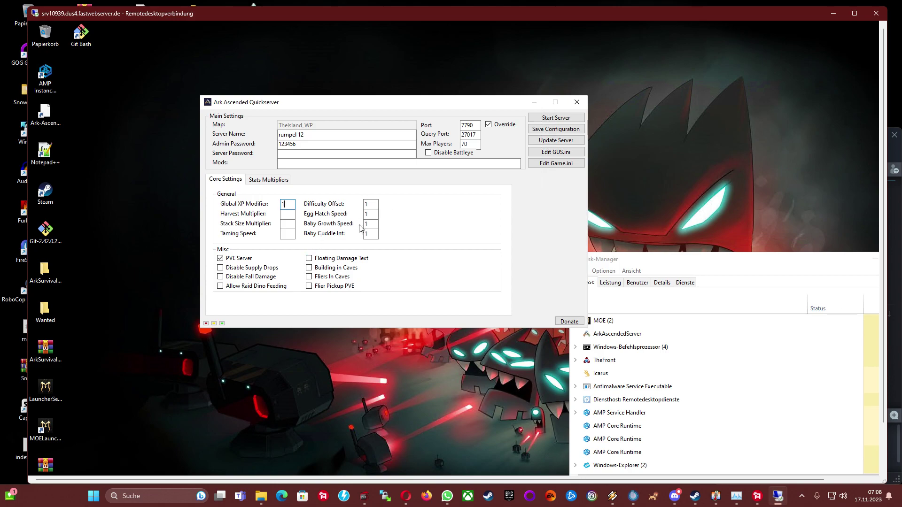
{"action": "key", "text": "Tab"}
{"action": "type", "text": "1"}
{"action": "key", "text": "Tab"}
{"action": "type", "text": "1"}
{"action": "key", "text": "Tab"}
{"action": "type", "text": "1"}
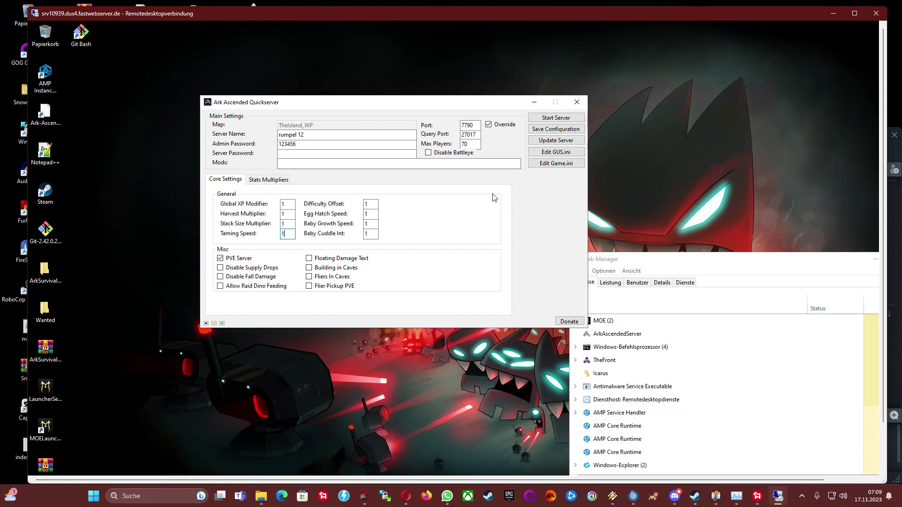
- Save the configuration and bring up the player and dino stats multipliers
{"action": "left_click", "coordinate": [571, 131]}
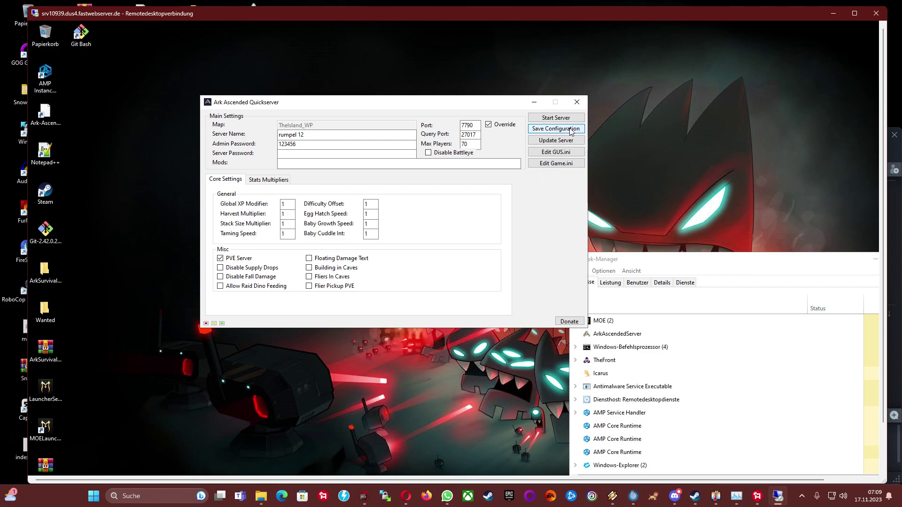
{"action": "left_click", "coordinate": [281, 180]}
{"action": "left_click", "coordinate": [359, 274]}
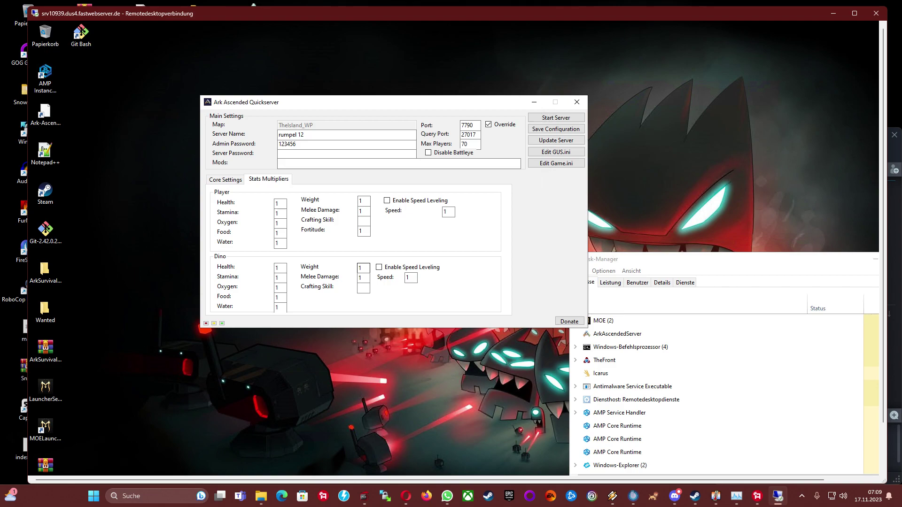
- Update the server files through SteamCMD until app 2430930 is fully installed
{"action": "left_click", "coordinate": [564, 141]}
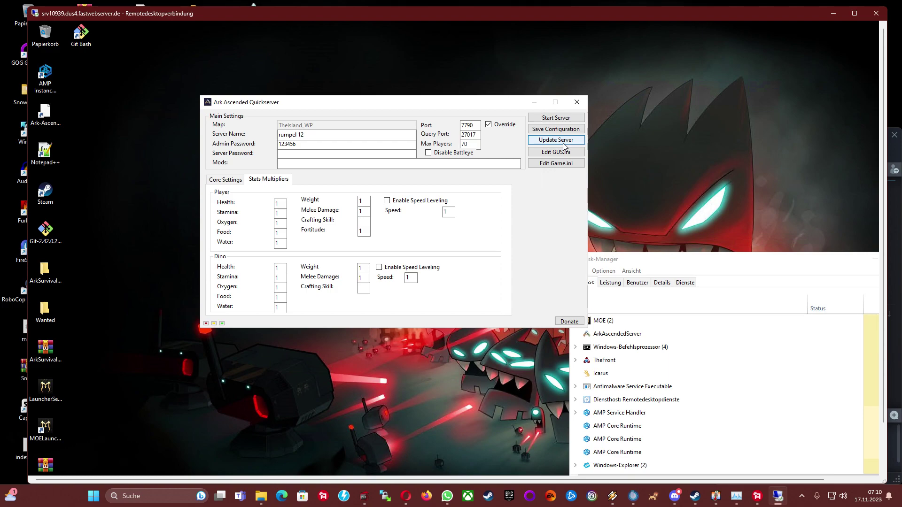
- Rerun the server update and briefly open and close GameUserSettings.ini
{"action": "left_click", "coordinate": [565, 146]}
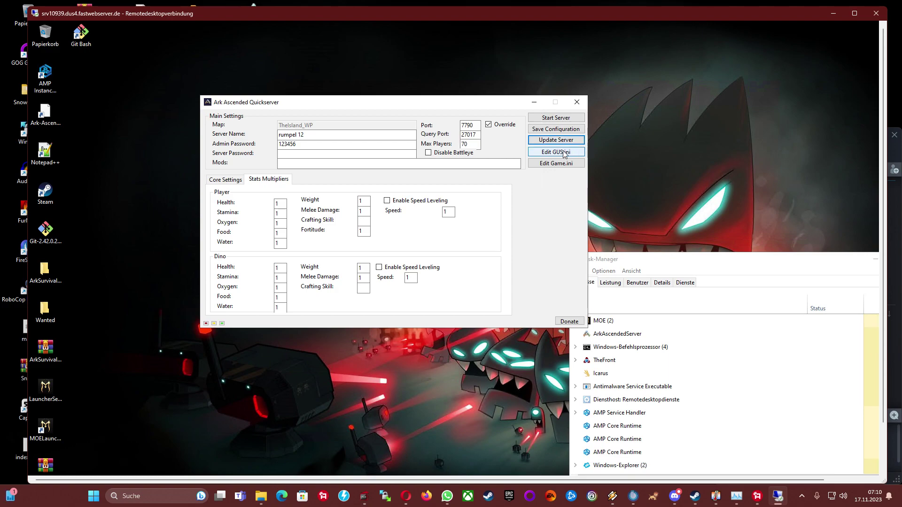
{"action": "left_click", "coordinate": [564, 153]}
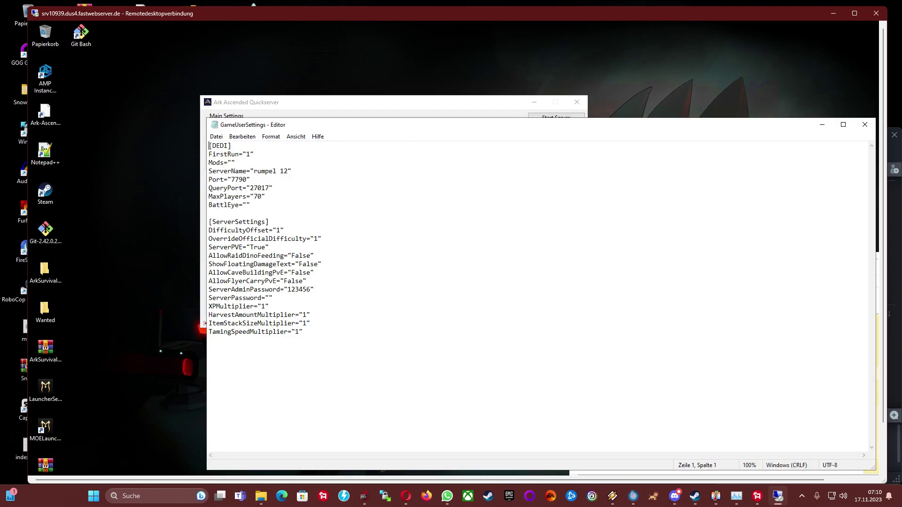
{"action": "left_click", "coordinate": [865, 124]}
- Look through Game.ini's multiplier entries in Notepad, then close it
{"action": "left_click", "coordinate": [556, 163]}
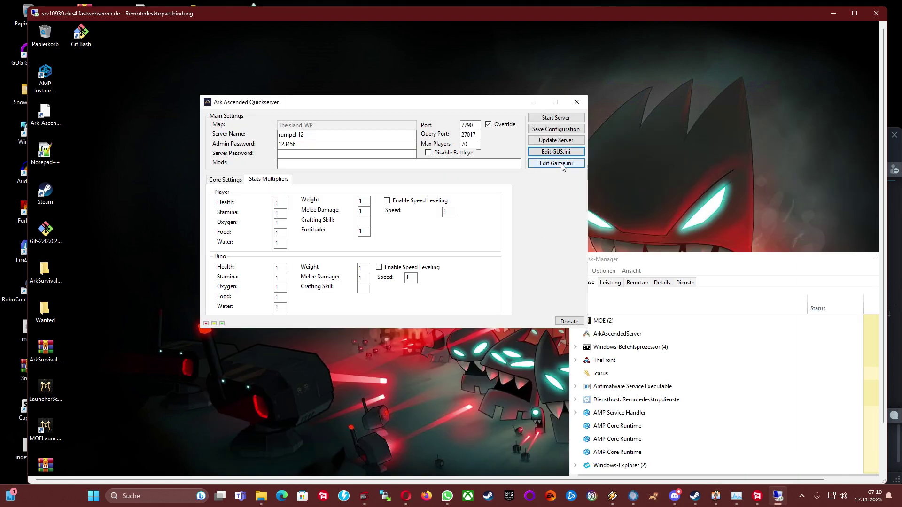
{"action": "scroll", "coordinate": [540, 296], "scroll_direction": "down", "scroll_amount": 20}
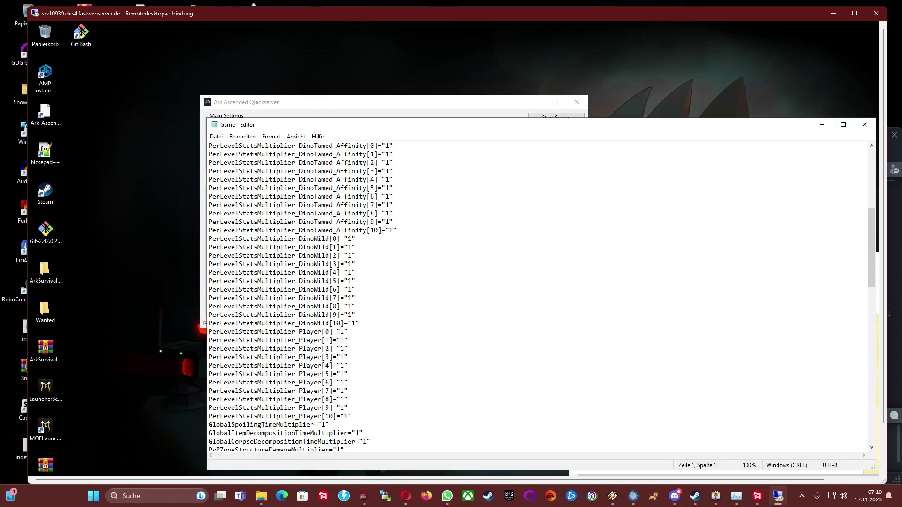
{"action": "scroll", "coordinate": [540, 296], "scroll_direction": "down", "scroll_amount": 5}
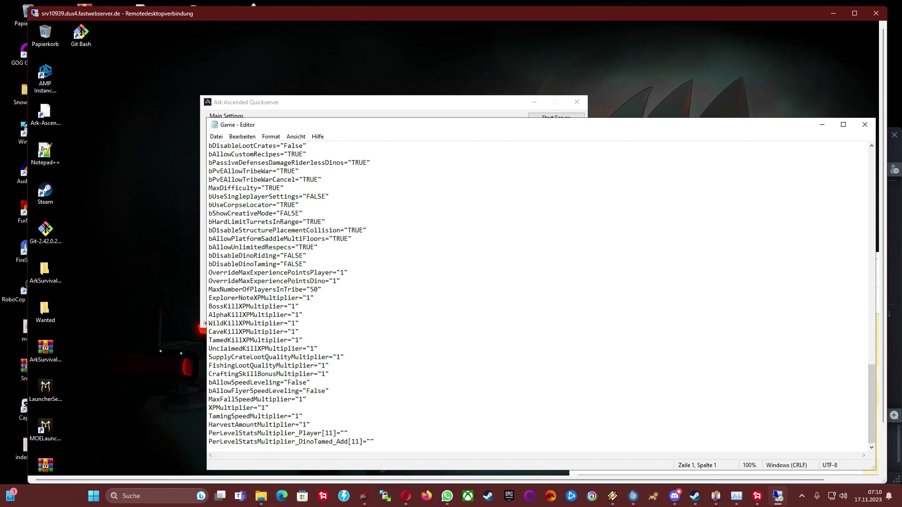
{"action": "scroll", "coordinate": [540, 296], "scroll_direction": "up", "scroll_amount": 20}
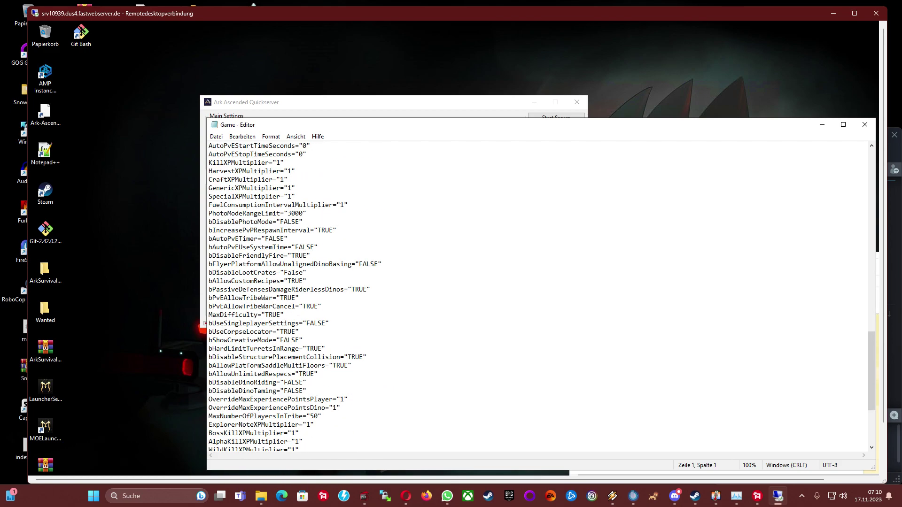
{"action": "scroll", "coordinate": [541, 296], "scroll_direction": "up", "scroll_amount": 10}
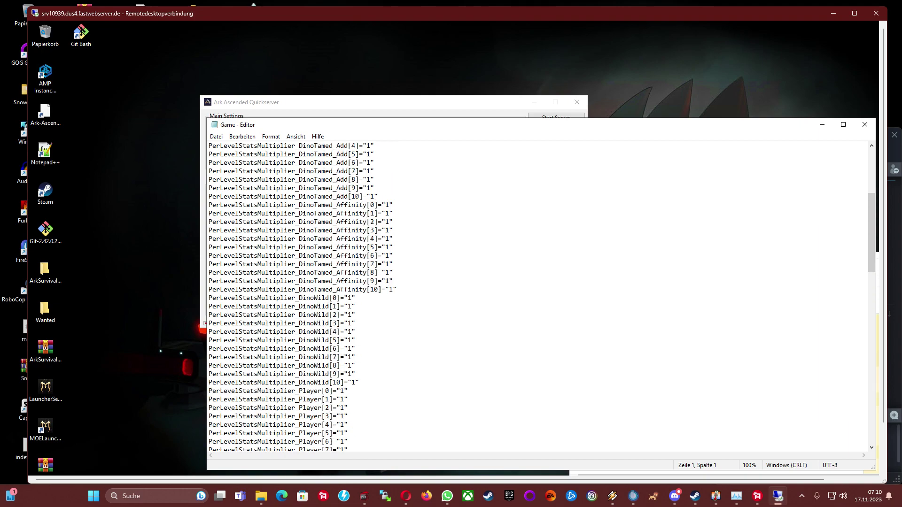
{"action": "left_click", "coordinate": [865, 124]}
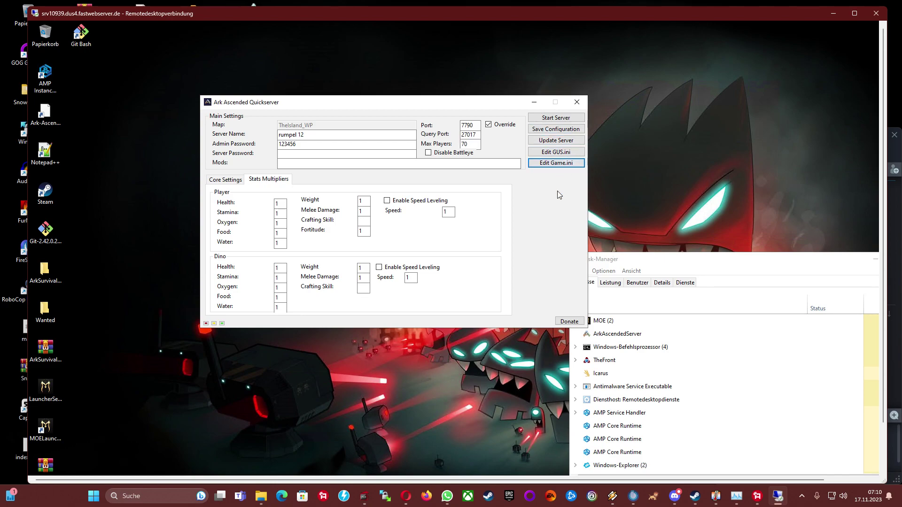
- Start the rumpel 12 server, bring Quickserver forward, and minimize the remote desktop
{"action": "left_click", "coordinate": [566, 119]}
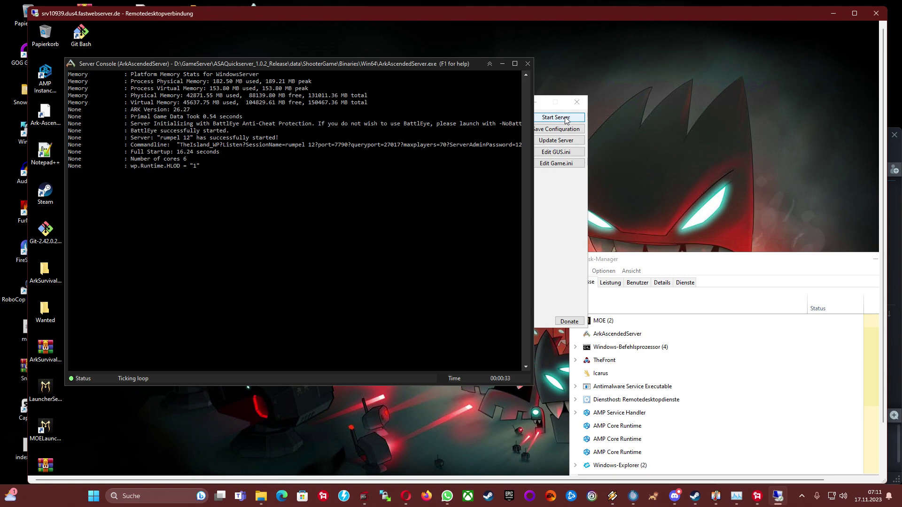
{"action": "left_click", "coordinate": [566, 118]}
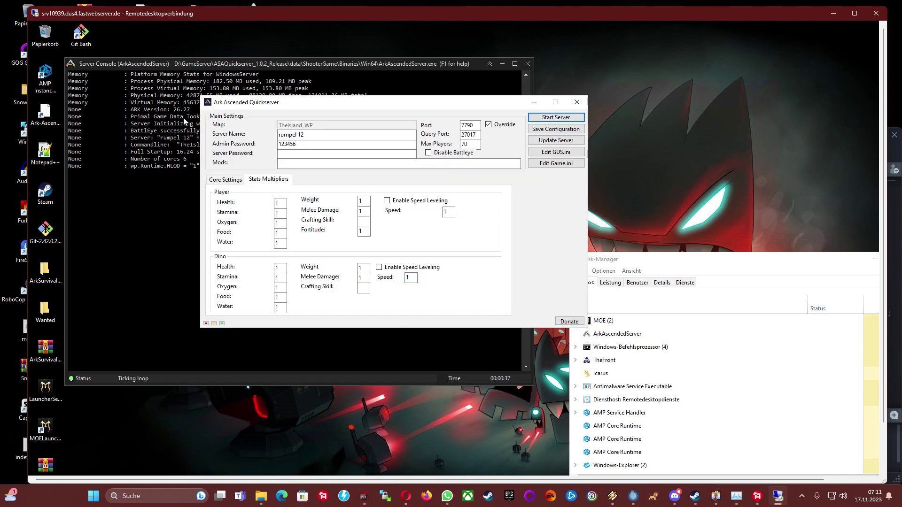
{"action": "left_click", "coordinate": [833, 13]}
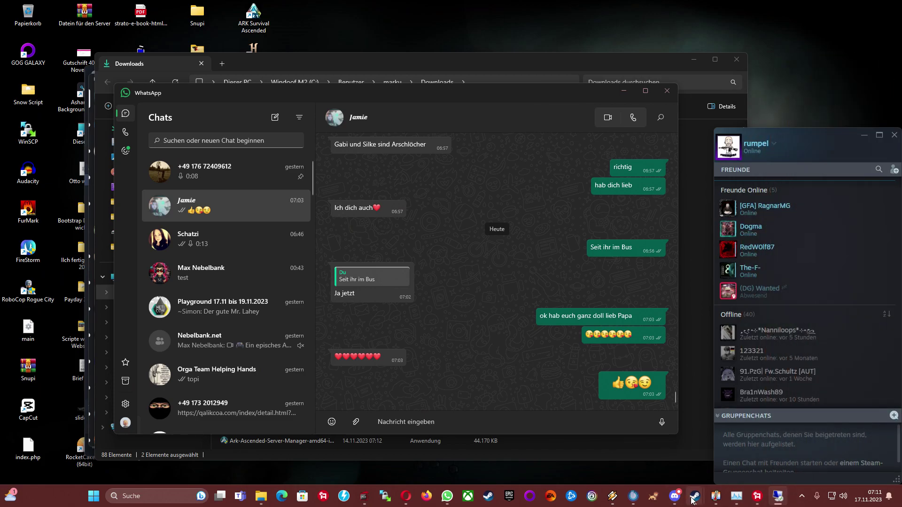
- Launch ARK: Survival Ascended from the Steam library home page
{"action": "mouse_move", "coordinate": [695, 498]}
{"action": "left_click", "coordinate": [667, 450]}
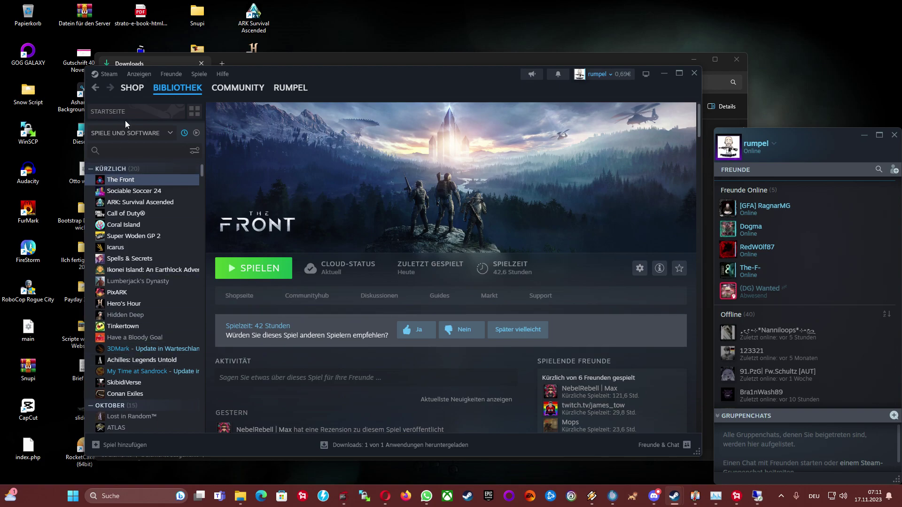
{"action": "left_click", "coordinate": [199, 73]}
{"action": "left_click", "coordinate": [208, 90]}
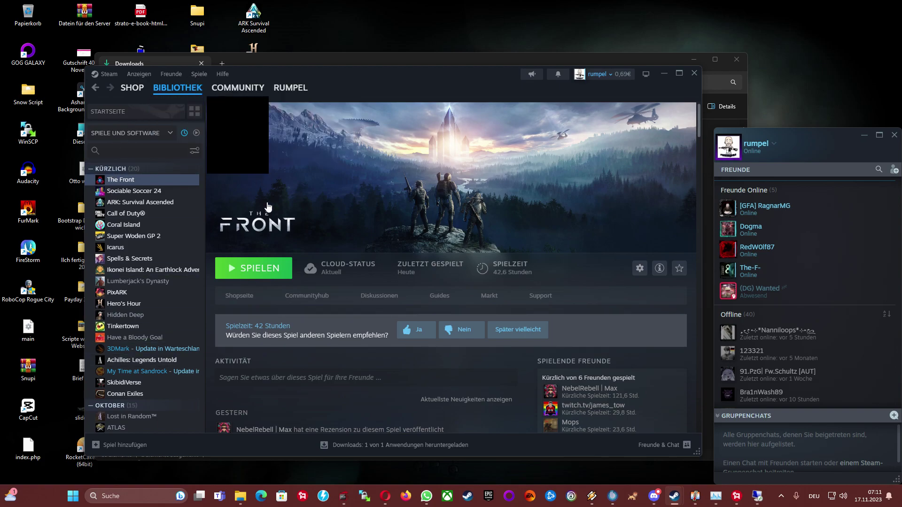
{"action": "left_click", "coordinate": [506, 370]}
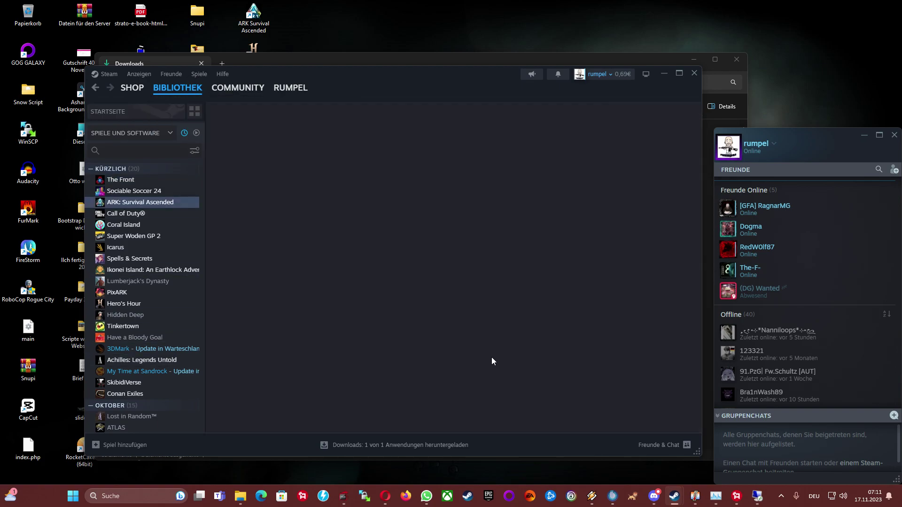
{"action": "left_click", "coordinate": [280, 272]}
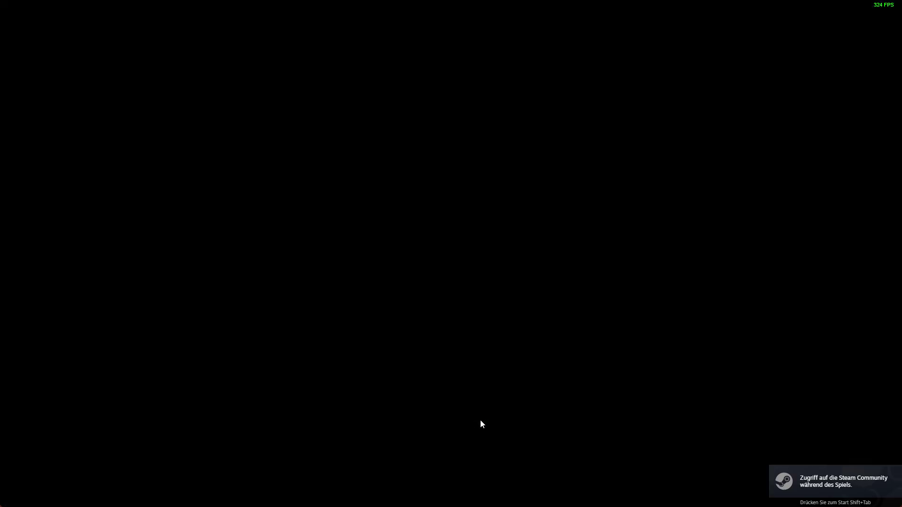
- Get from the title screen to the Join Game server browser and start a name search
{"action": "left_click", "coordinate": [480, 411]}
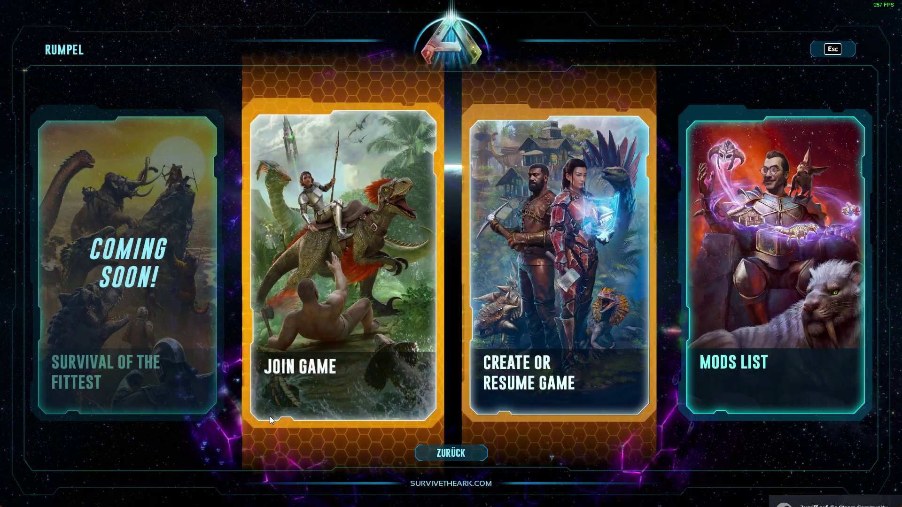
{"action": "left_click", "coordinate": [340, 296]}
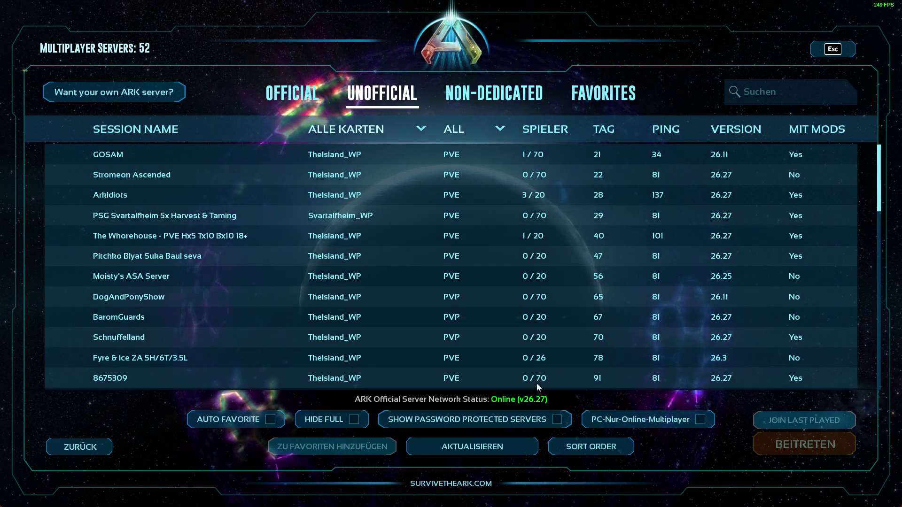
{"action": "left_click", "coordinate": [761, 92]}
{"action": "type", "text": "old"}
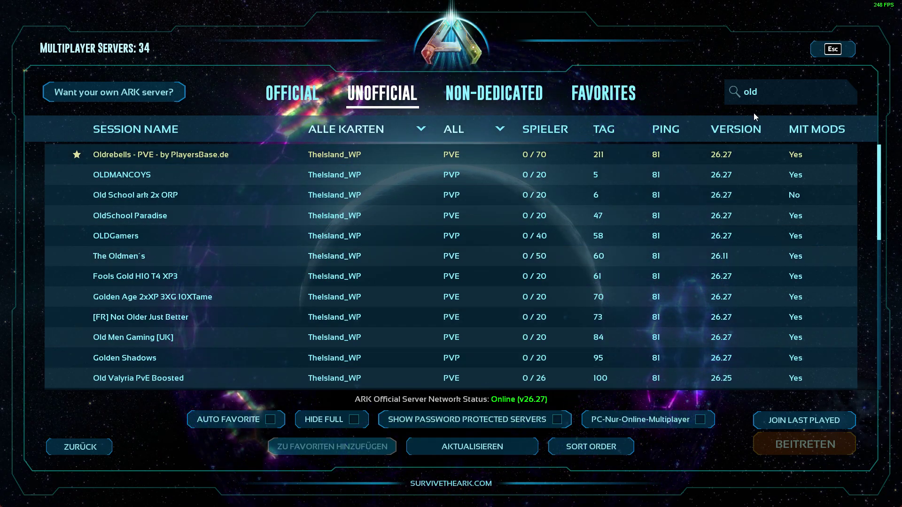
- Search for 'rumpel 12', refresh the list, and select that server
{"action": "double_click", "coordinate": [738, 90]}
{"action": "key", "text": "BackSpace"}
{"action": "type", "text": "rumpel"}
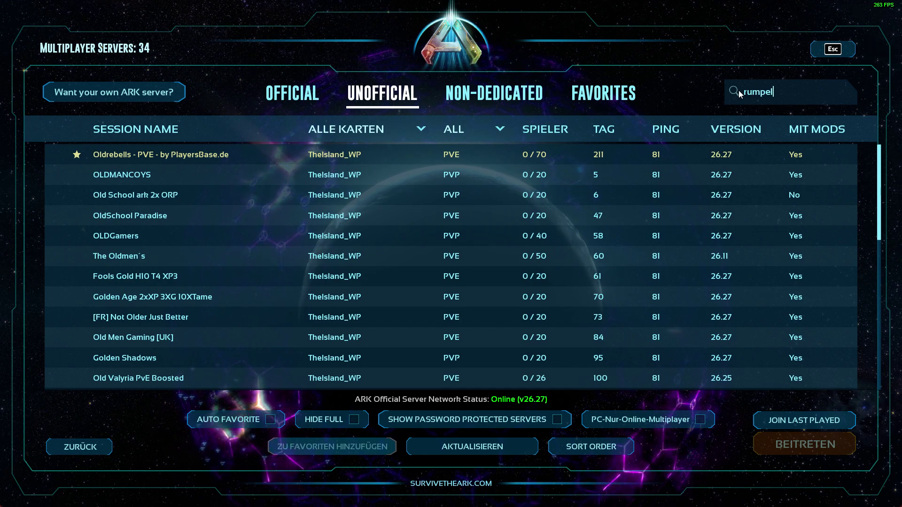
{"action": "type", "text": " 12"}
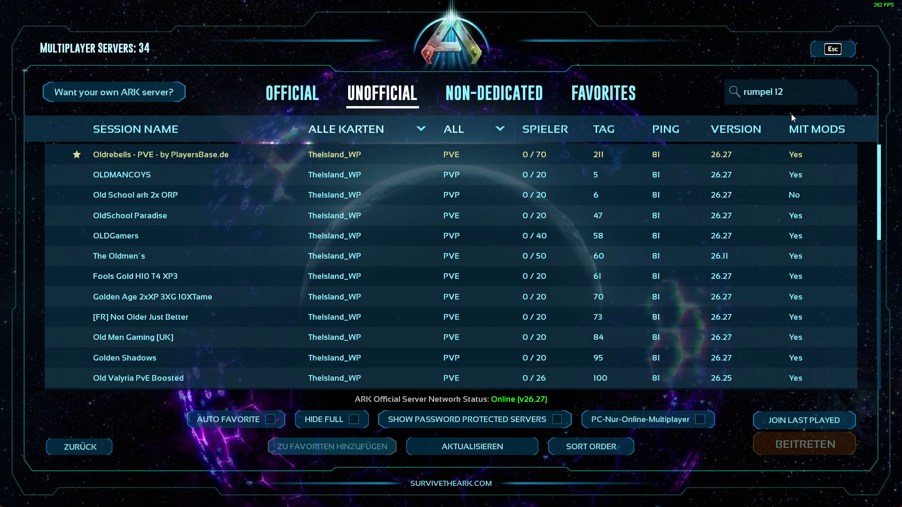
{"action": "left_click", "coordinate": [486, 449]}
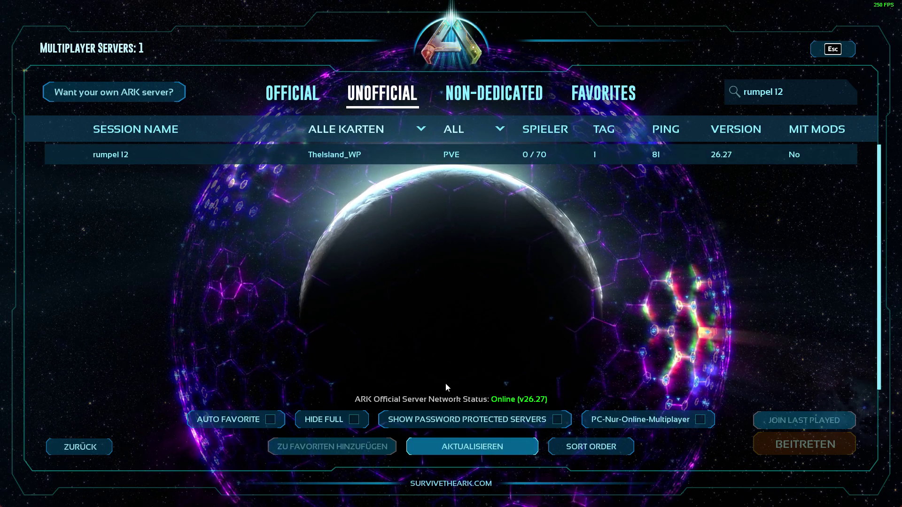
{"action": "left_click", "coordinate": [542, 160]}
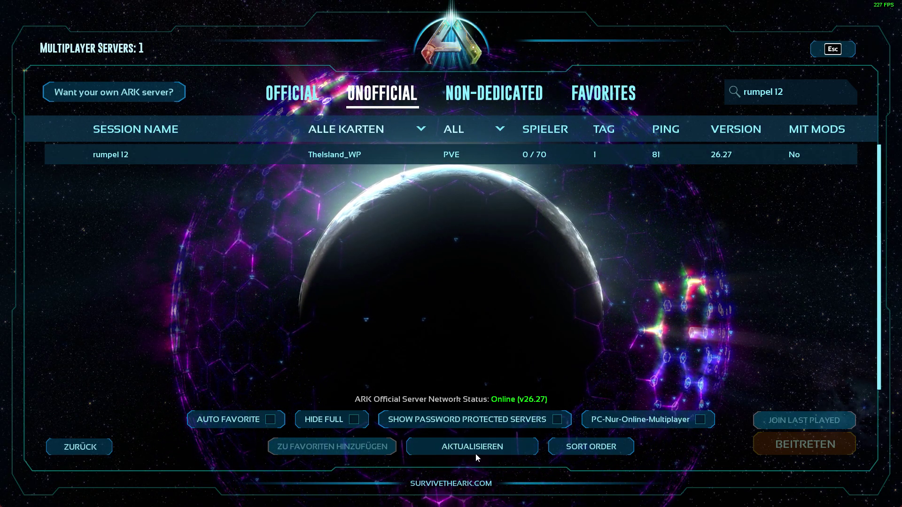
- Join the rumpel 12 server, then switch out of the game to the desktop
{"action": "left_click", "coordinate": [393, 155]}
{"action": "key", "text": "Return"}
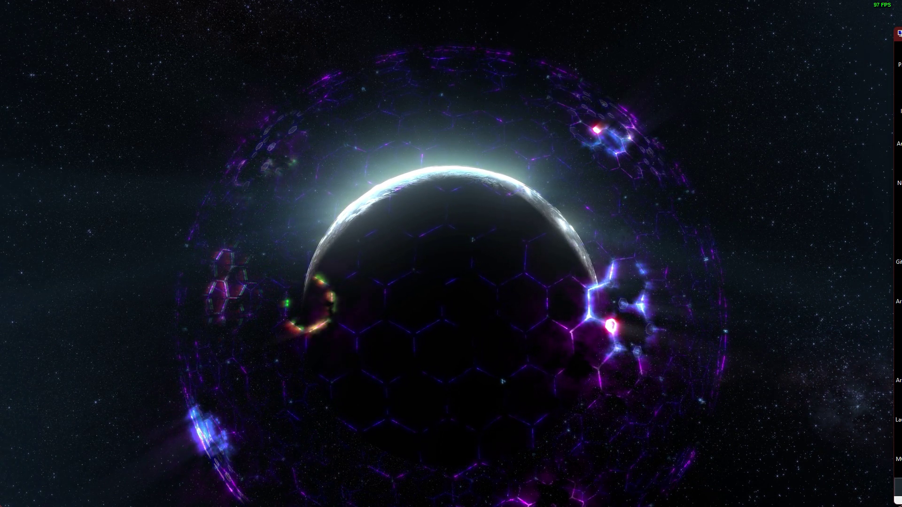
{"action": "key", "text": "alt+Tab"}
- Reposition the remote desktop and settings windows to uncover the server console log
{"action": "left_click_drag", "start_coordinate": [415, 65], "coordinate": [407, 66]}
{"action": "left_click_drag", "start_coordinate": [456, 145], "coordinate": [619, 149]}
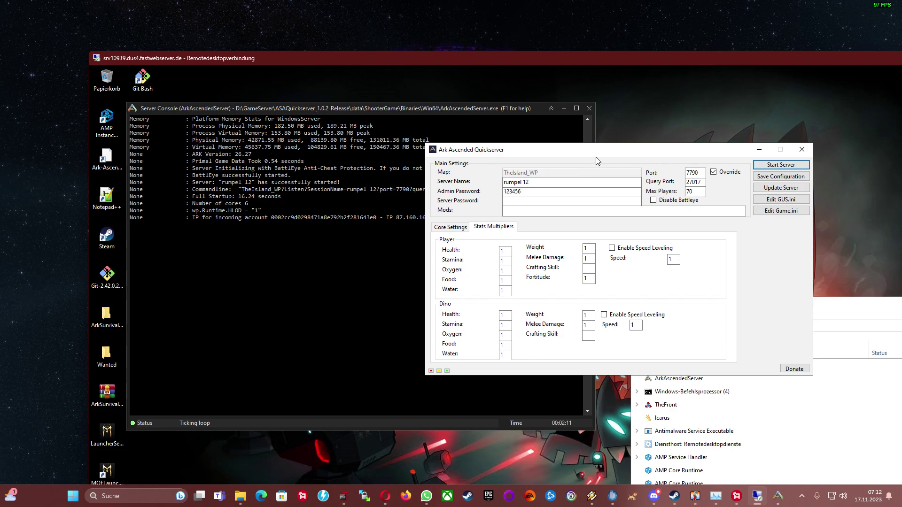
{"action": "left_click_drag", "start_coordinate": [503, 150], "coordinate": [380, 242]}
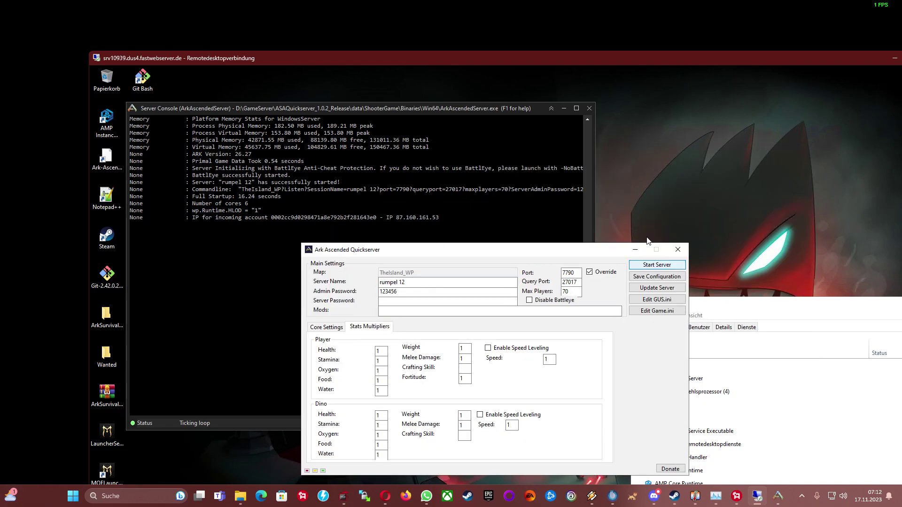
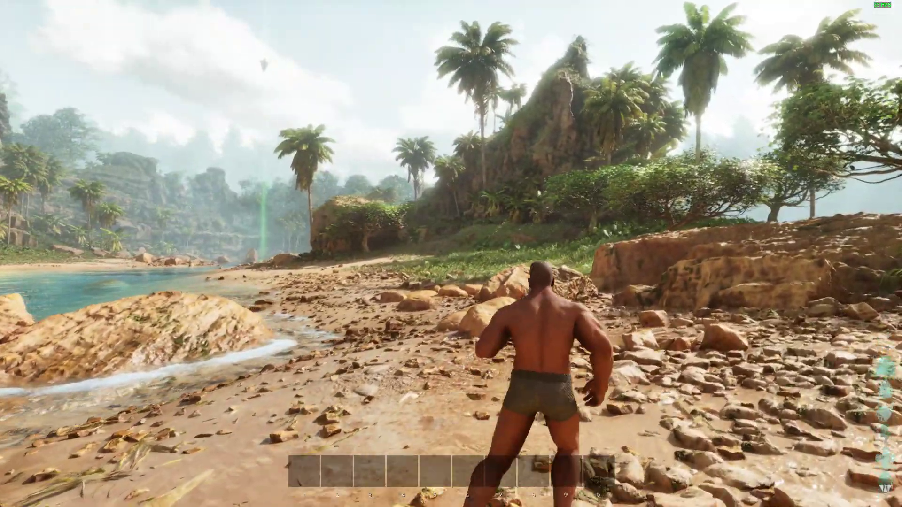
- Walk along the beach toward the rocks, then bring up rumpel 12's server info (v26.27, PvE, ping 6)
{"action": "key", "text": "w"}
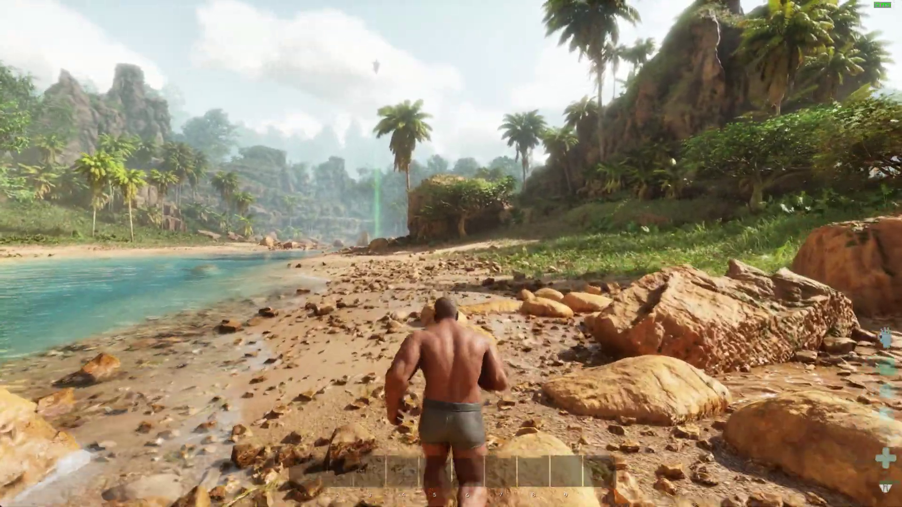
{"action": "key", "text": "w"}
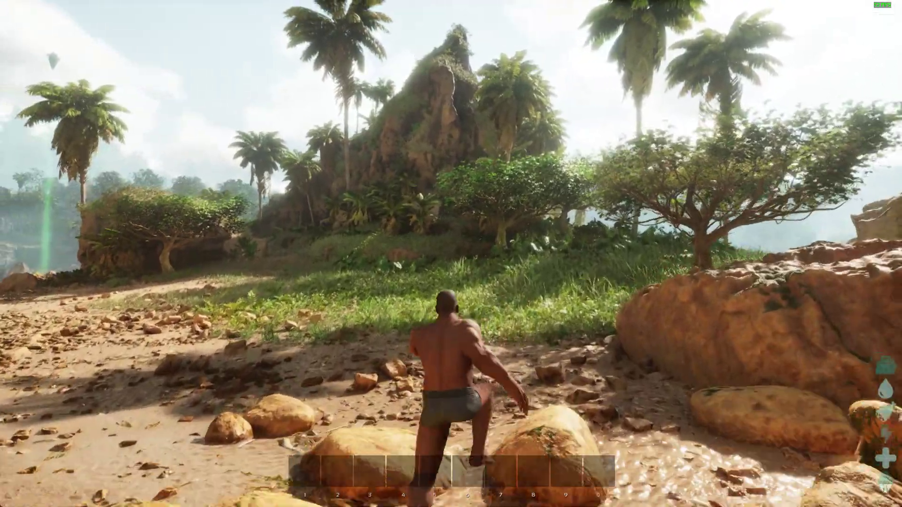
{"action": "key", "text": "w"}
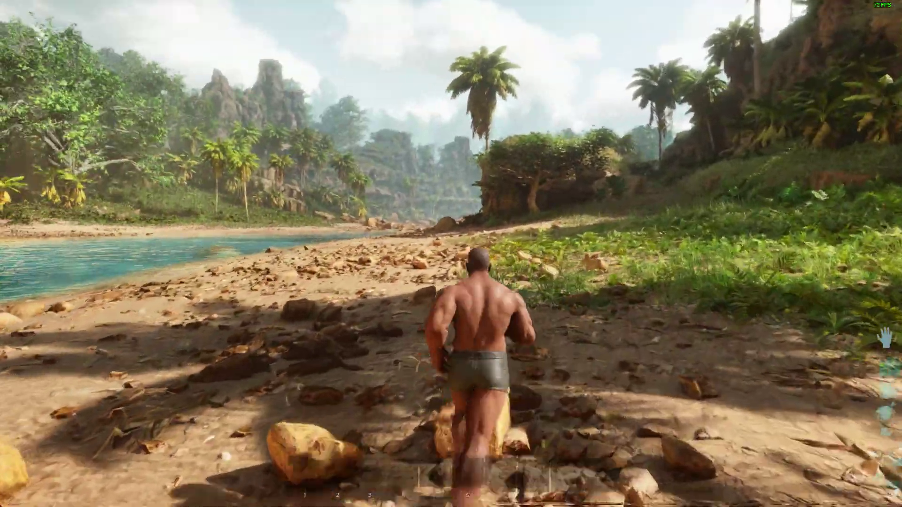
{"action": "key", "text": "w"}
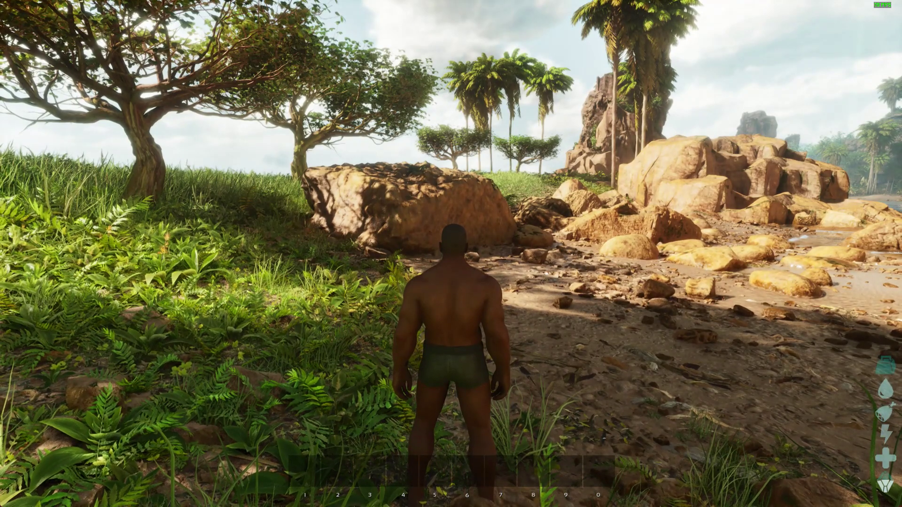
{"action": "key", "text": "Escape"}
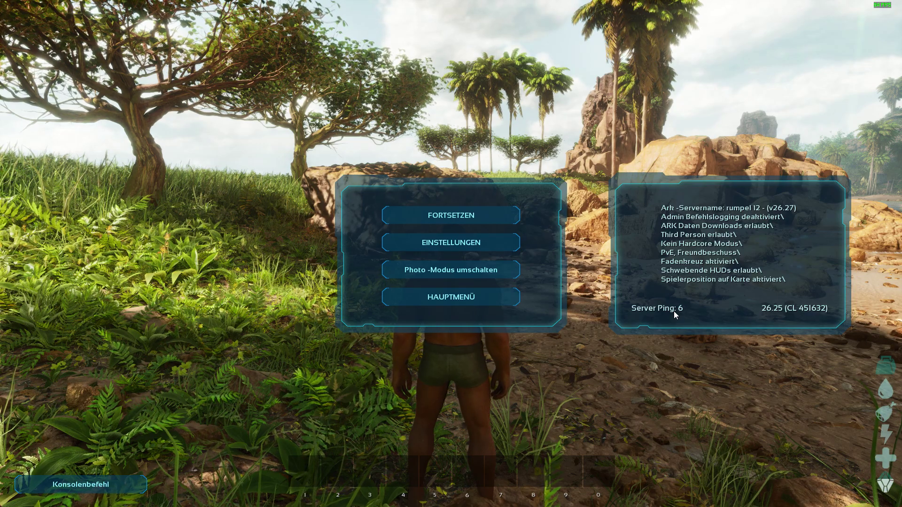
- Walk briefly, then leave the session via HAUPTMENÜ and quit with SPIEL VERLASSEN
{"action": "key", "text": "Escape"}
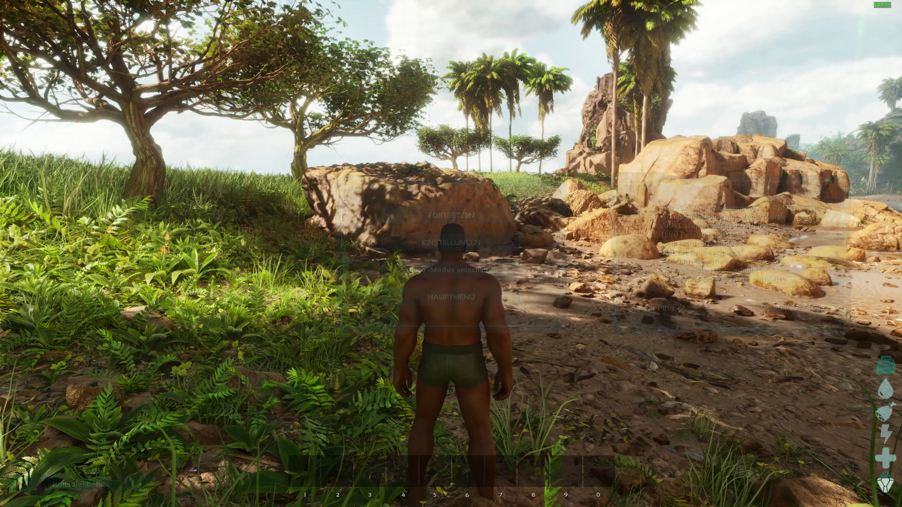
{"action": "key", "text": "w"}
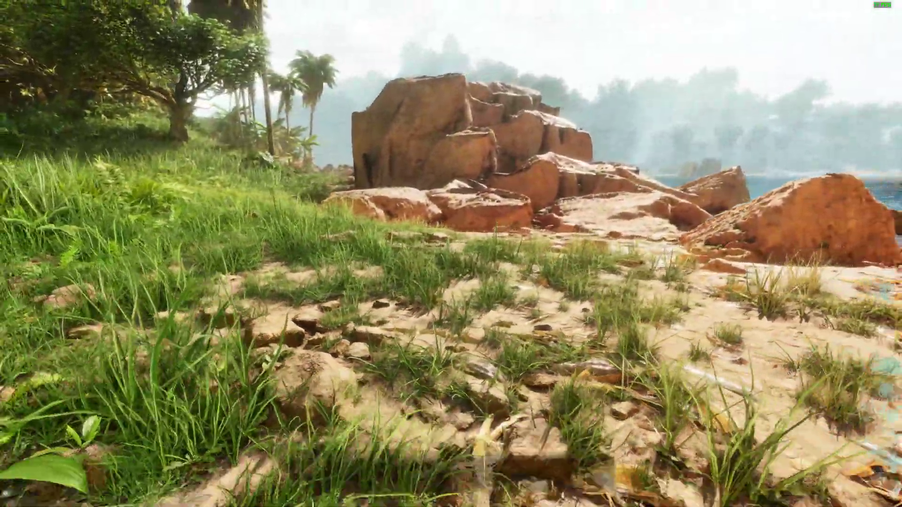
{"action": "key", "text": "Escape"}
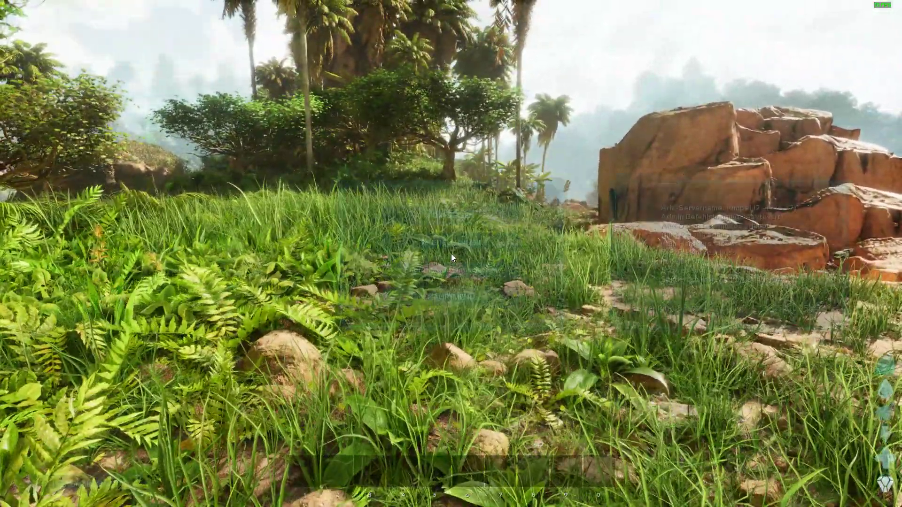
{"action": "left_click", "coordinate": [472, 293]}
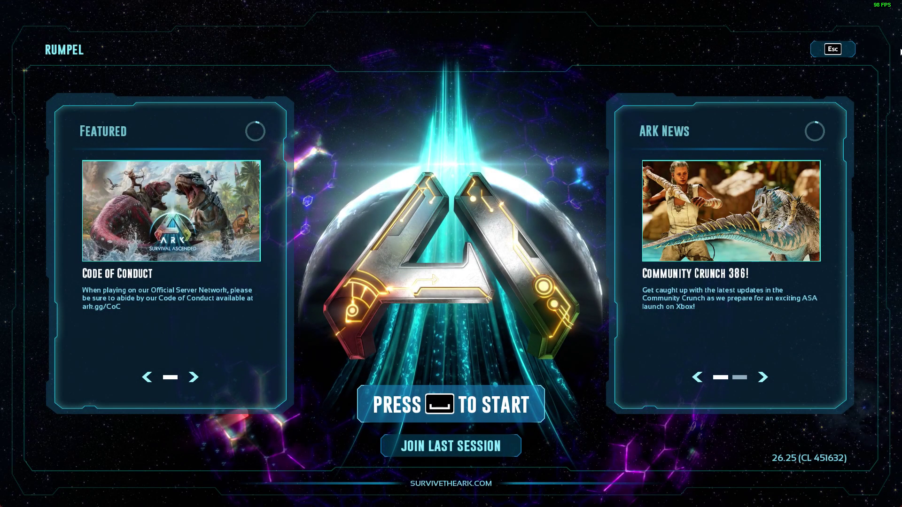
{"action": "left_click", "coordinate": [833, 49]}
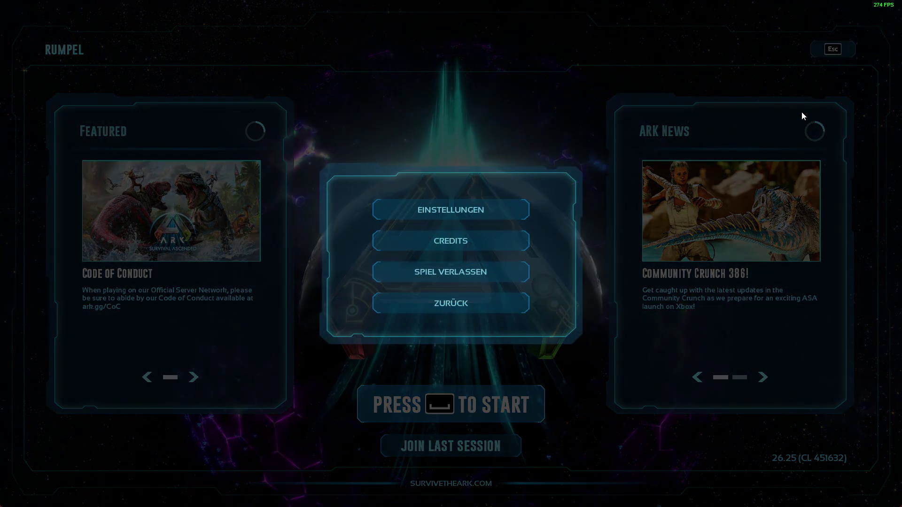
{"action": "left_click", "coordinate": [473, 277]}
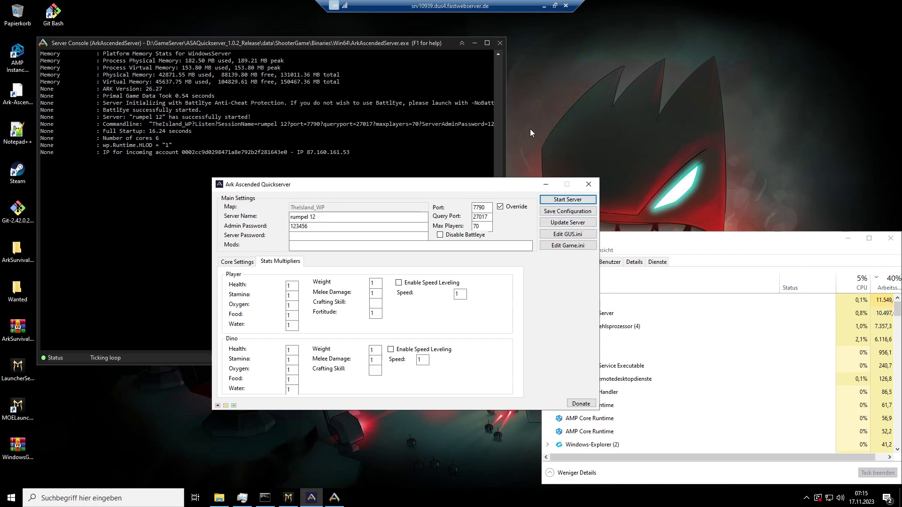
- Close the server console and uncheck Override in Core Settings, greying out ports 7790/27017 and 70 players
{"action": "left_click", "coordinate": [499, 46]}
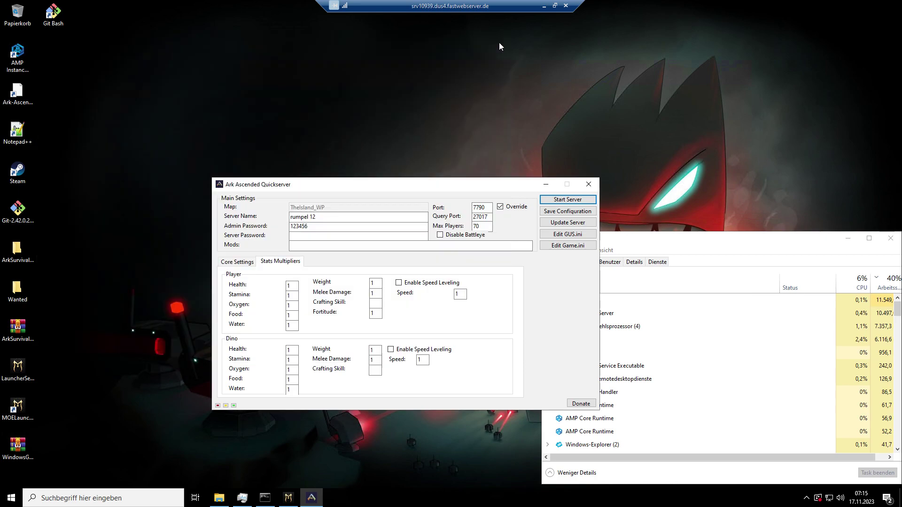
{"action": "left_click", "coordinate": [249, 263]}
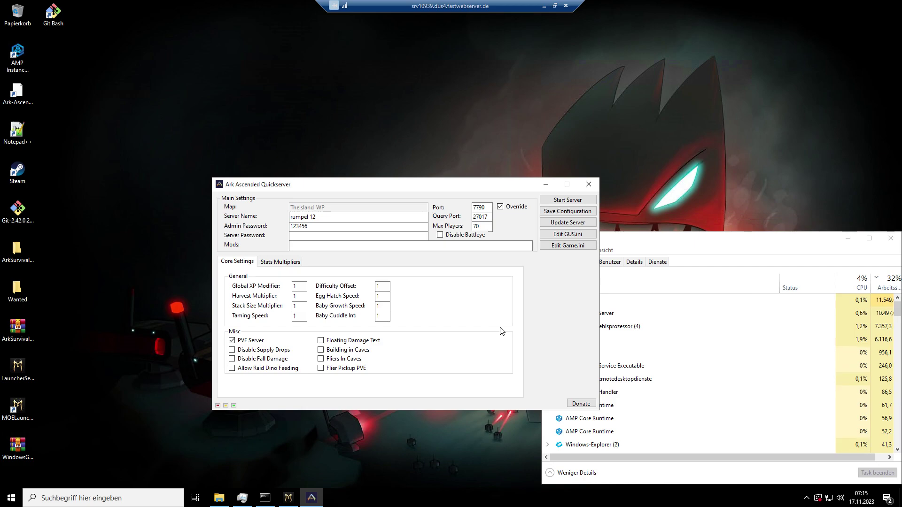
{"action": "left_click", "coordinate": [500, 207]}
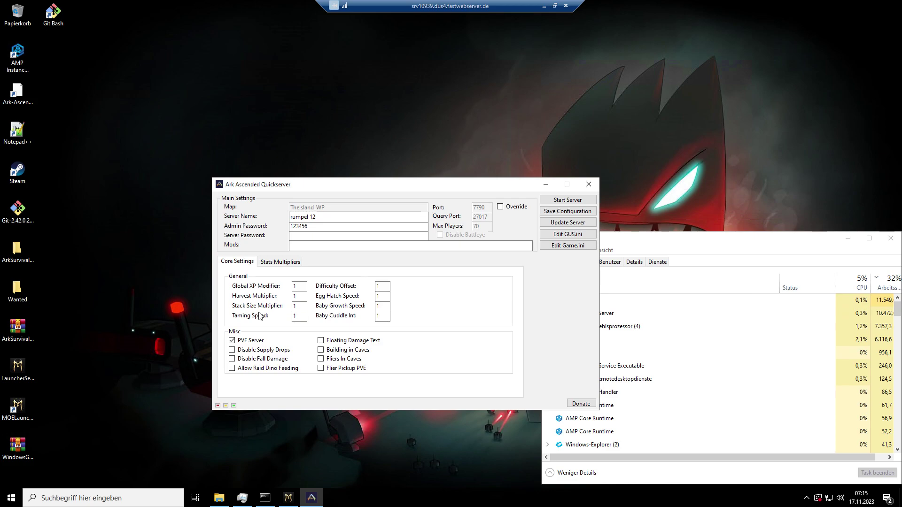
{"action": "left_click", "coordinate": [319, 245]}
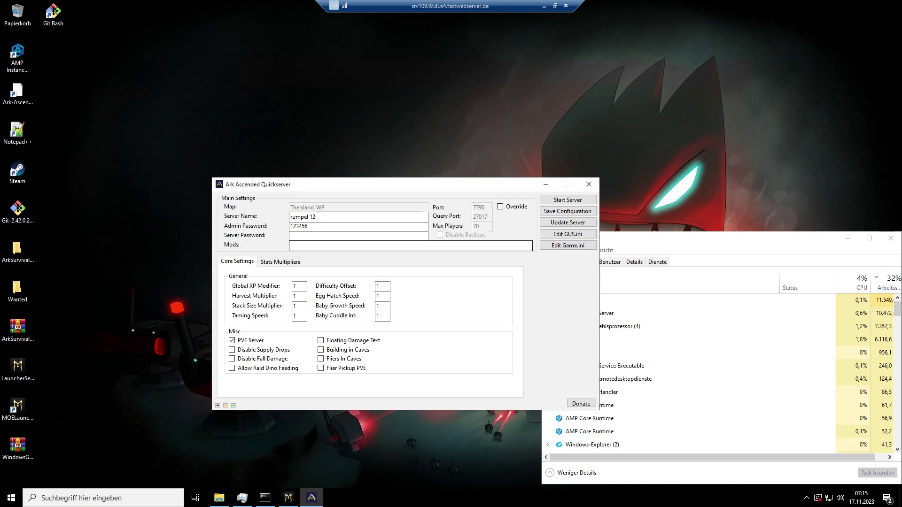